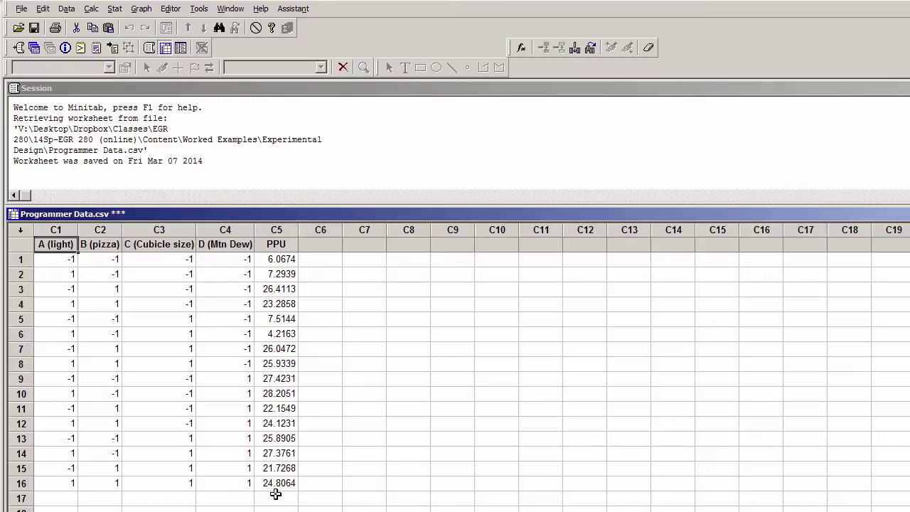
Step: Start a factorial design analysis and assign A (light) through D (Mtn Dew) as the factors of a custom 2-level factorial design
click(113, 10)
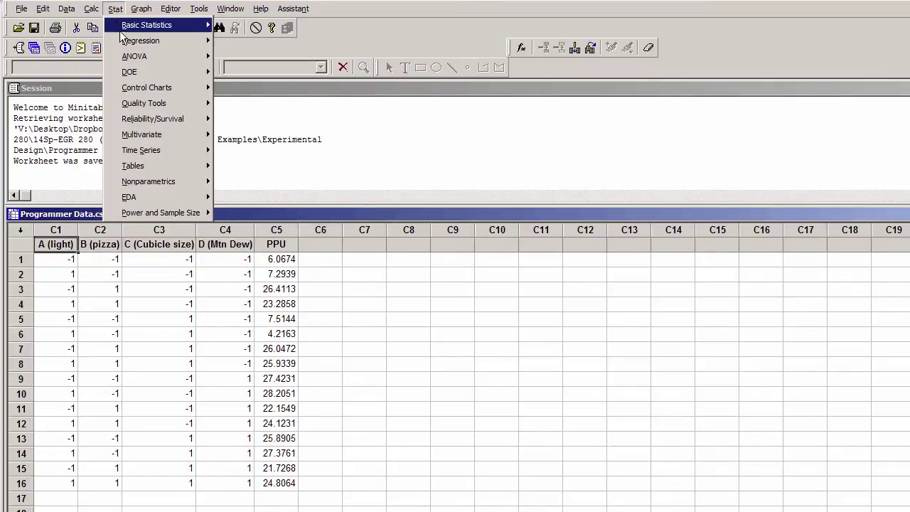
mouse_move(126, 75)
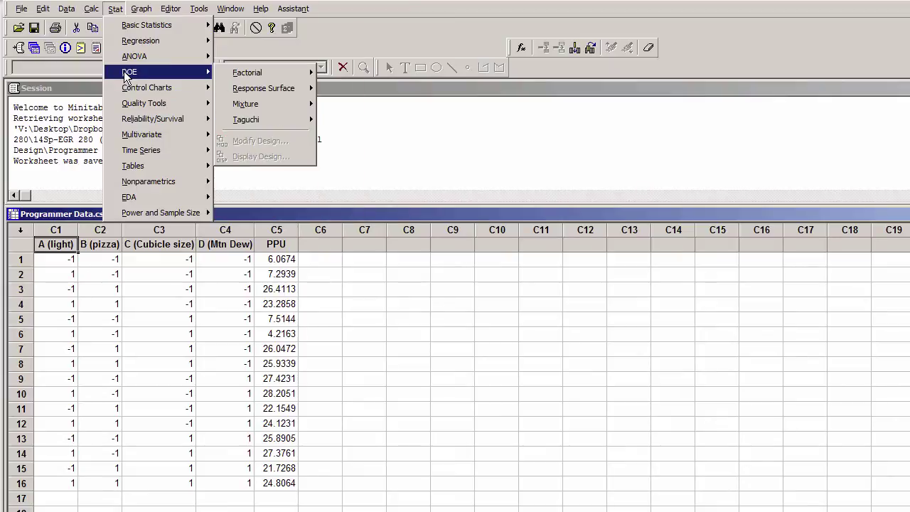
mouse_move(241, 79)
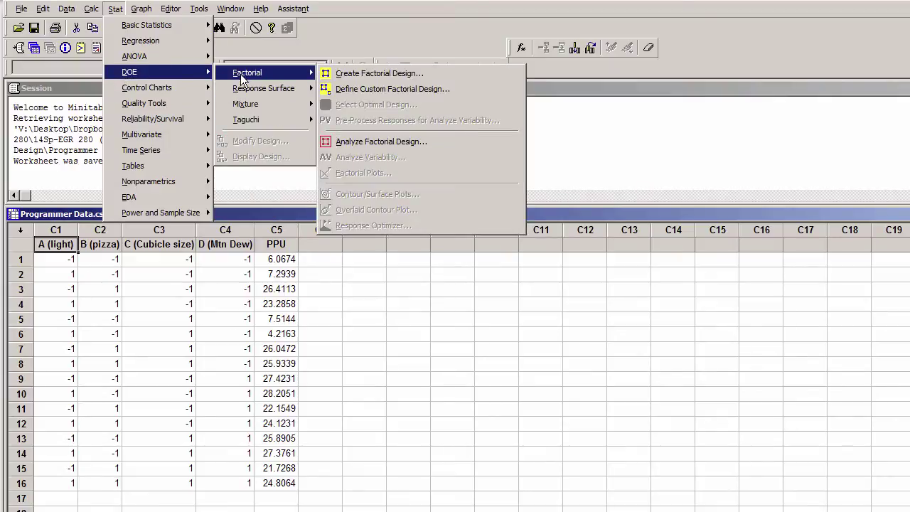
click(350, 138)
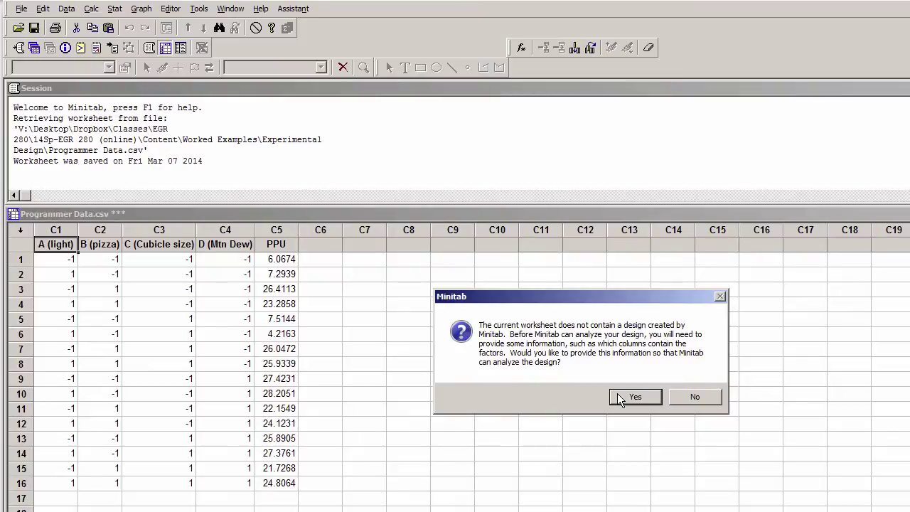
click(618, 395)
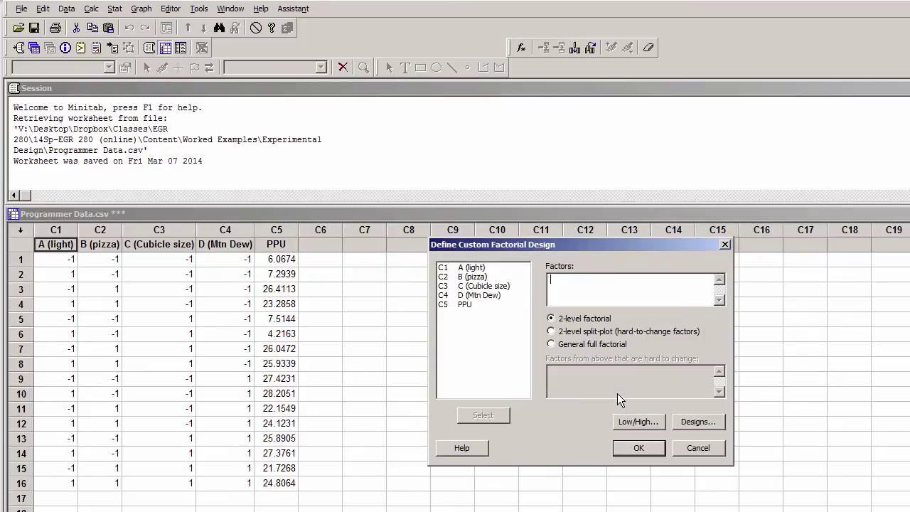
click(450, 269)
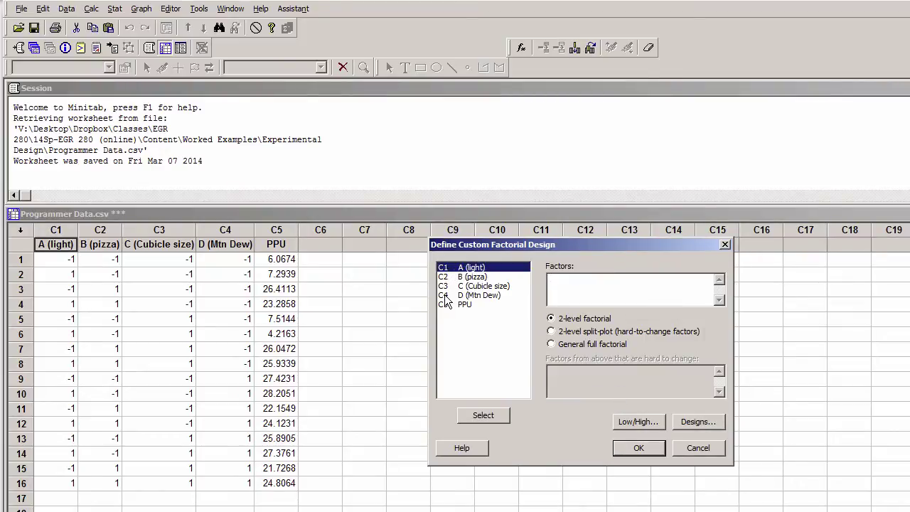
shift+click(445, 295)
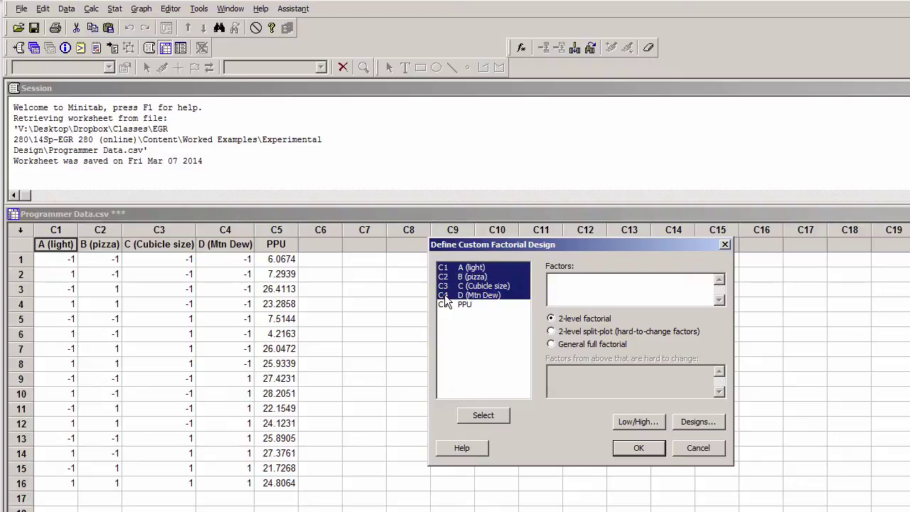
click(478, 415)
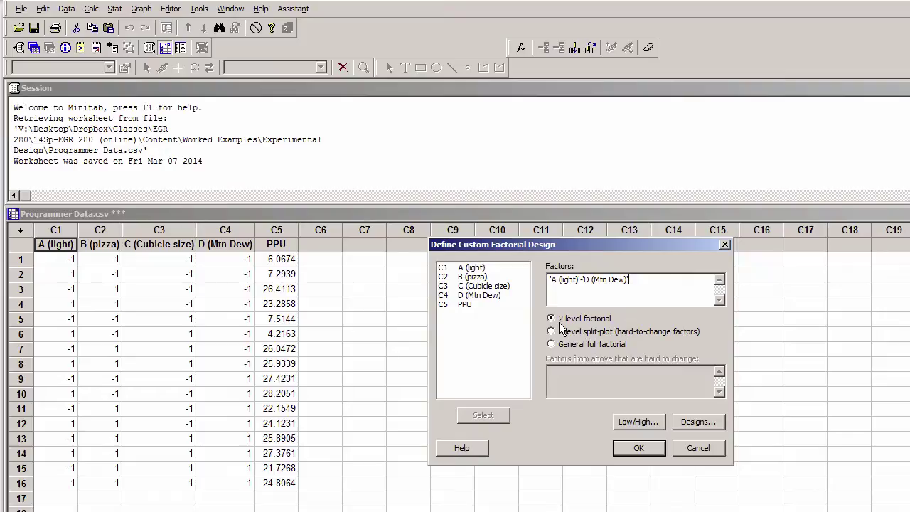
Step: Accept -1 and 1 as the uncoded low and high values for all four factors and finish defining the design
click(632, 421)
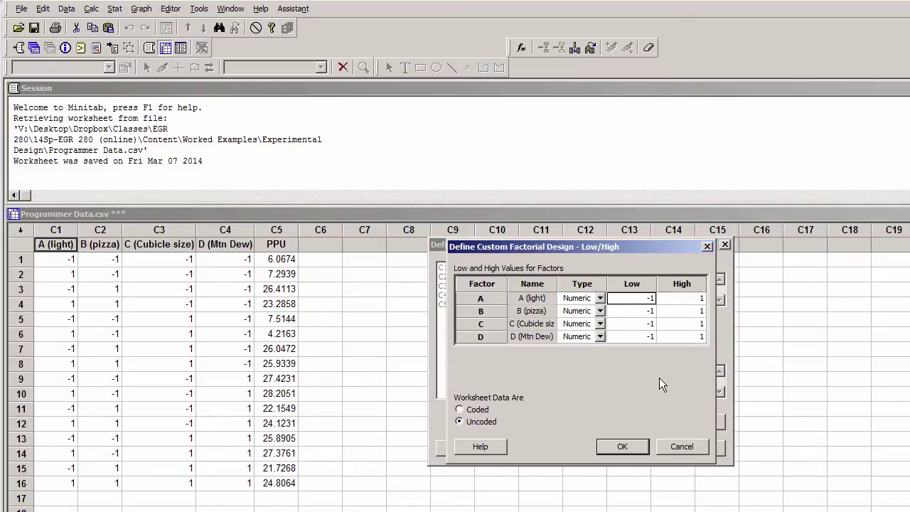
click(620, 444)
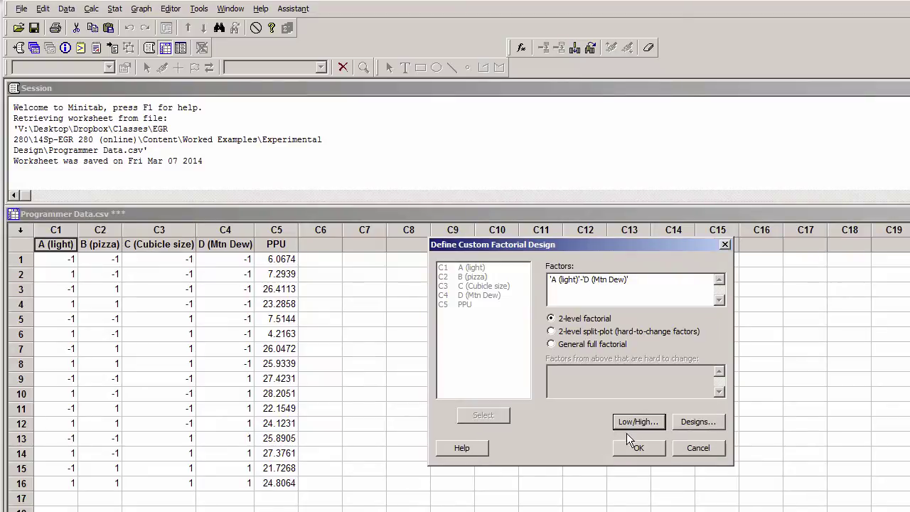
click(636, 448)
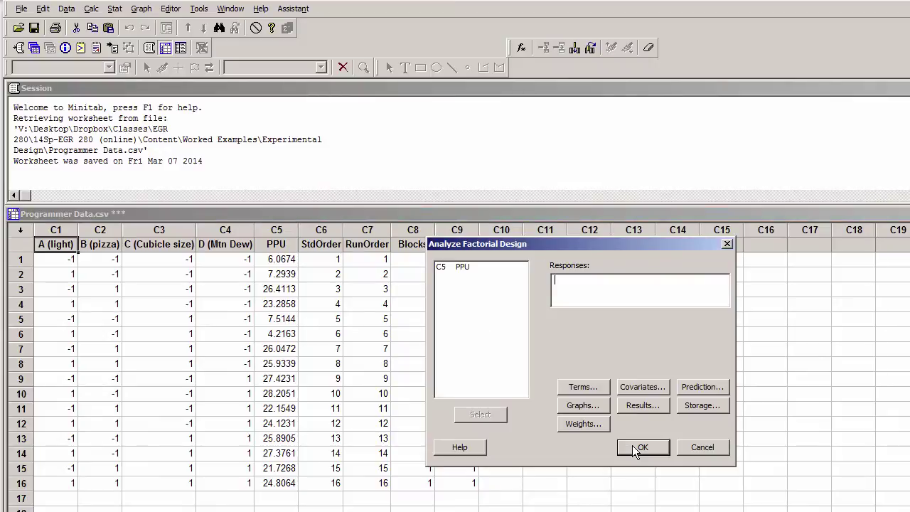
Step: Set PPU as the response and include model terms up through order 2
click(443, 266)
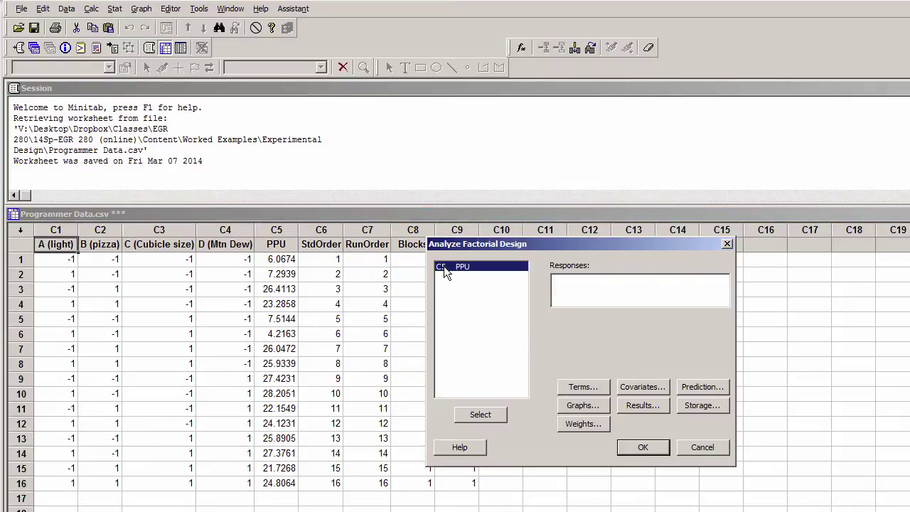
click(479, 414)
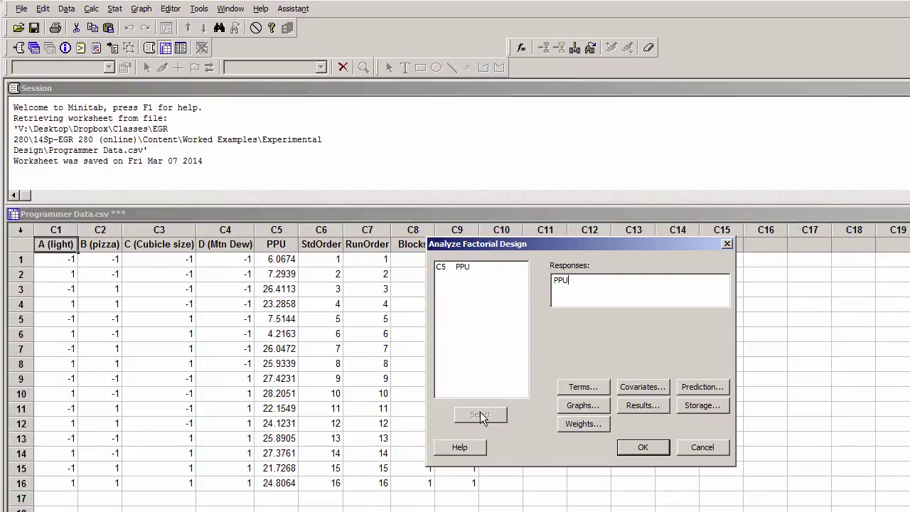
click(570, 387)
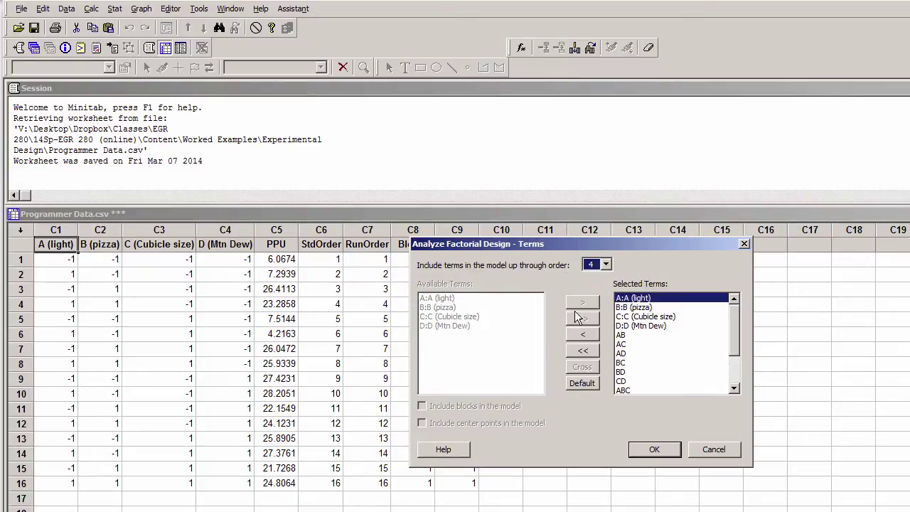
click(605, 265)
click(590, 285)
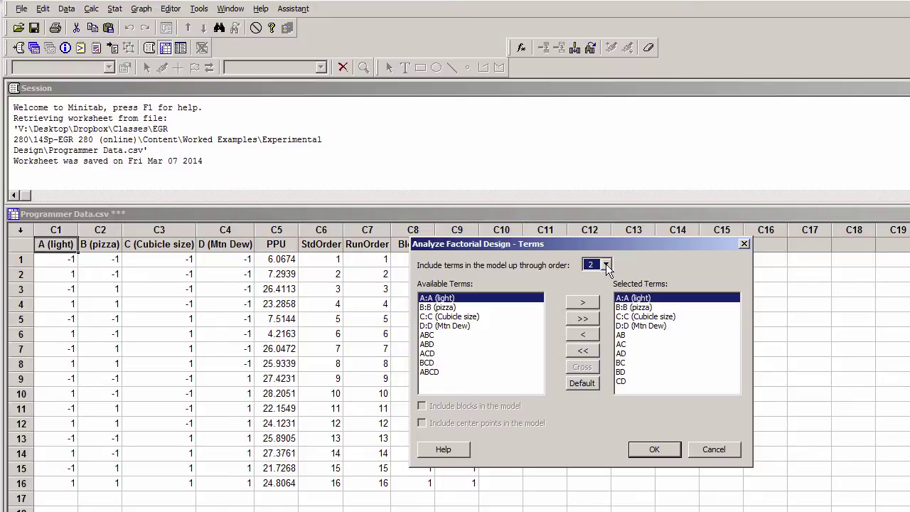
key(Return)
Step: Add a normal effects plot with alpha 0.05 and run the factorial analysis
click(583, 405)
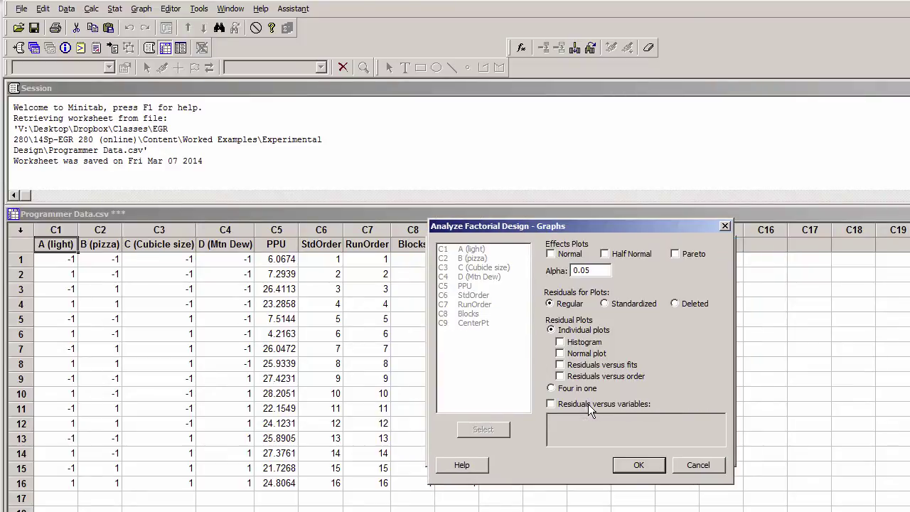
click(549, 253)
click(632, 466)
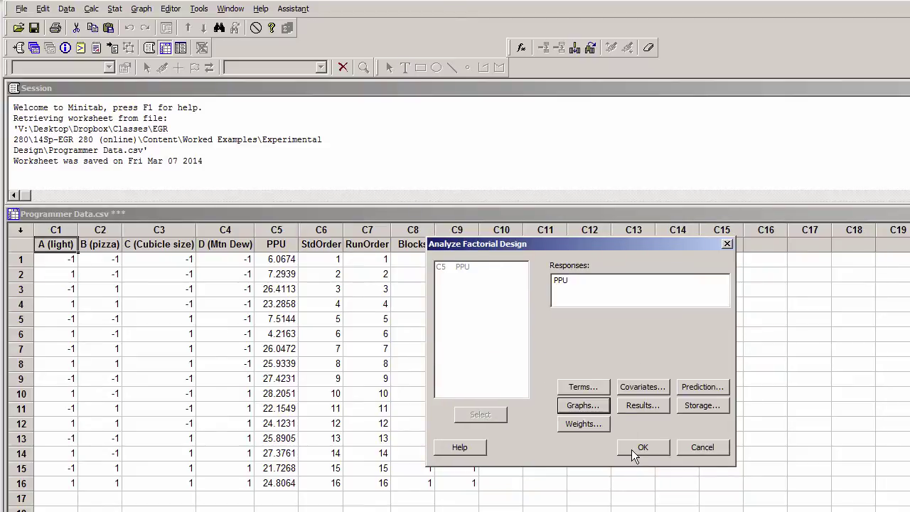
click(631, 450)
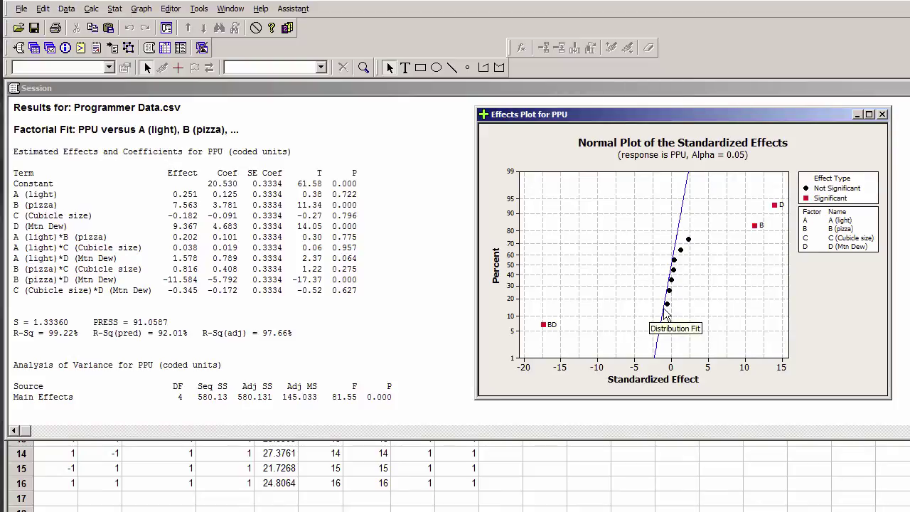
Step: Rerun the factorial analysis for PPU with a normal plot of residuals included, and place the residual plot beside the effects plot
click(425, 313)
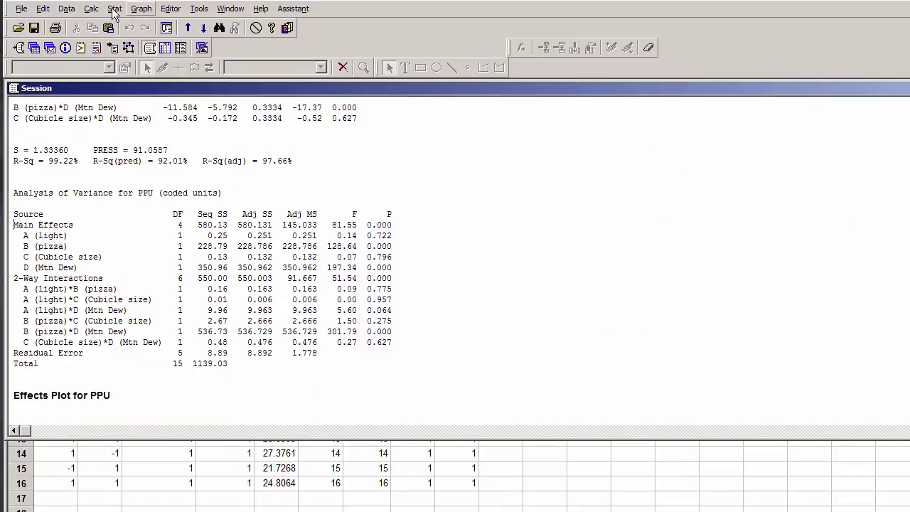
click(114, 9)
mouse_move(129, 72)
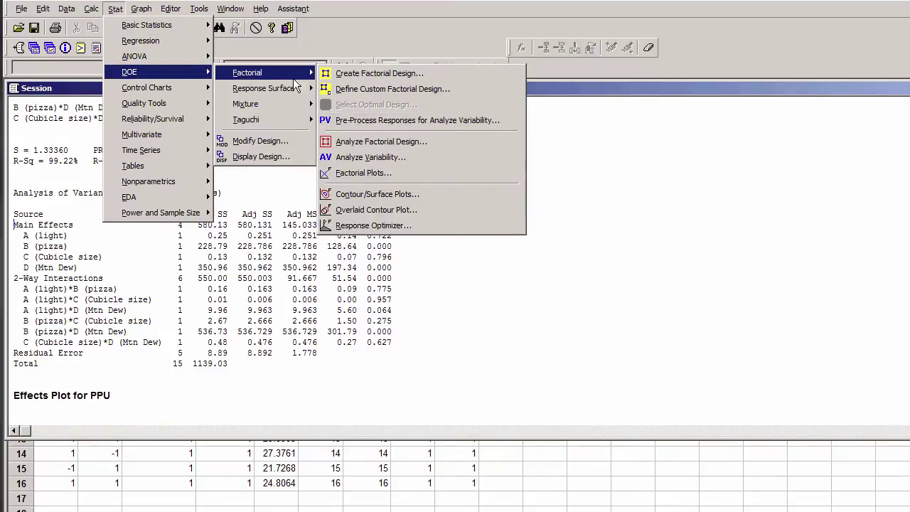
click(408, 141)
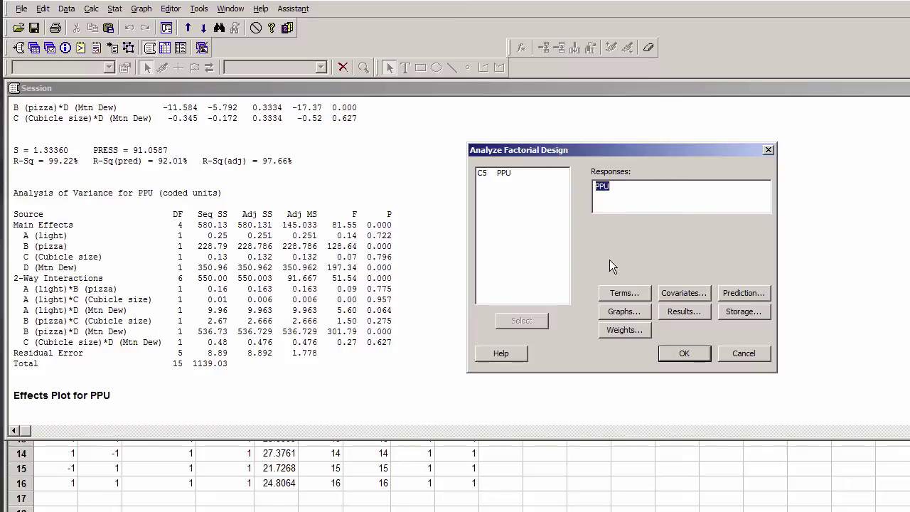
click(624, 311)
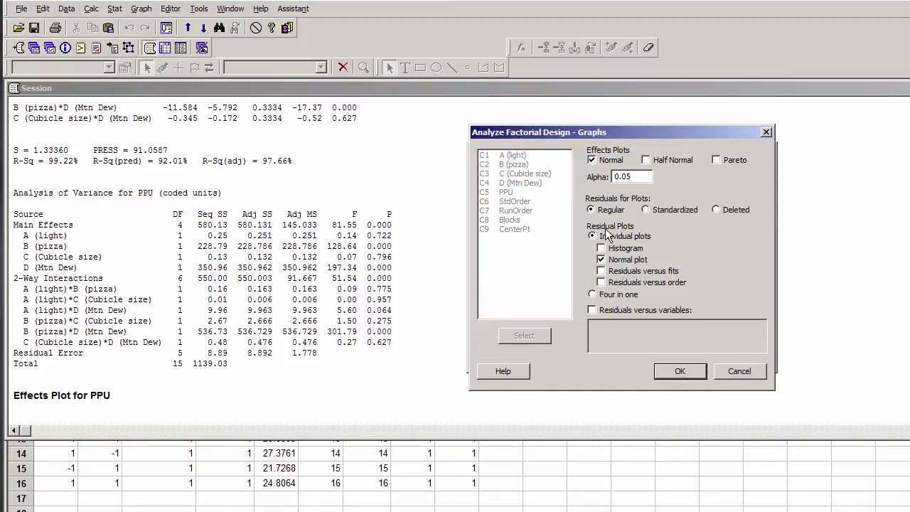
click(679, 370)
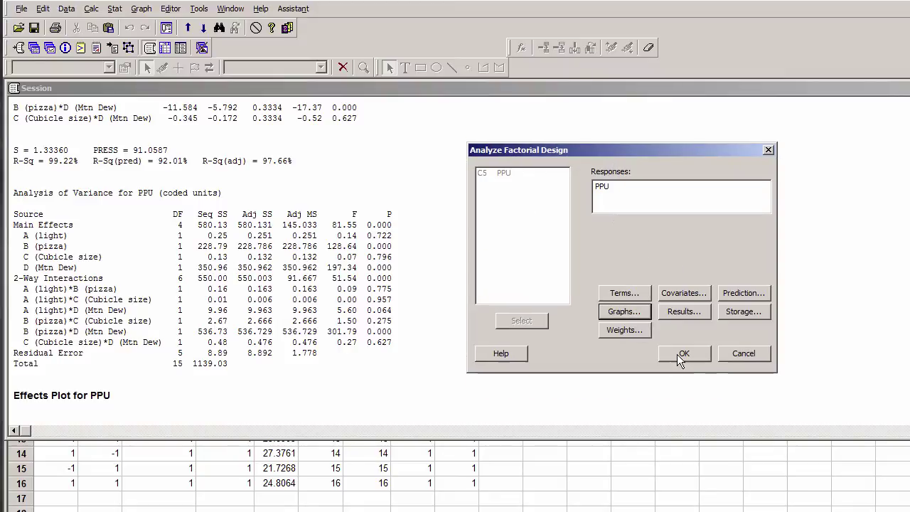
click(679, 353)
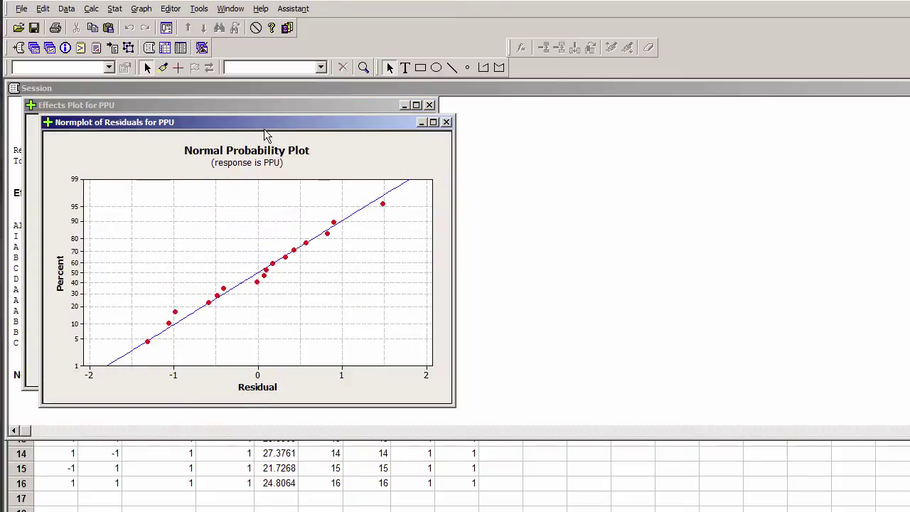
drag(263, 126, 671, 116)
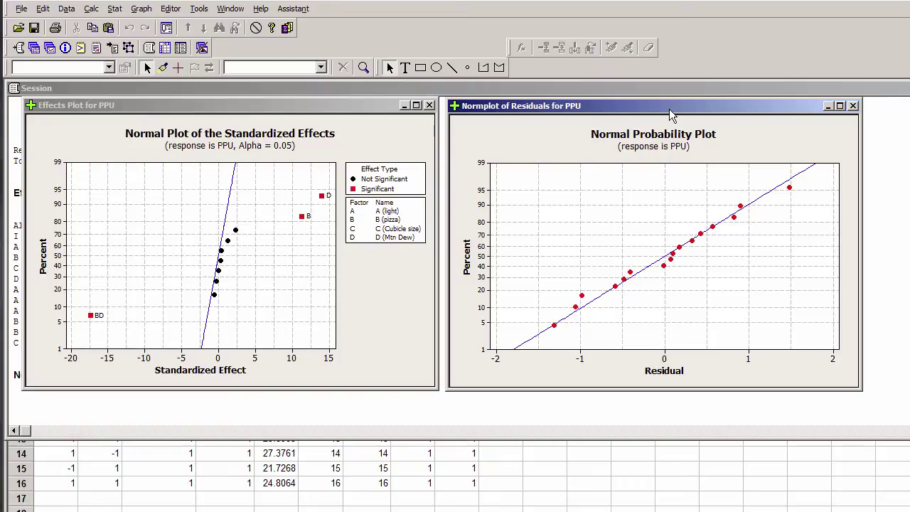
Step: Set up a factorial interaction plot using data means with B (pizza) and D (Mtn Dew) as the included factors
click(114, 9)
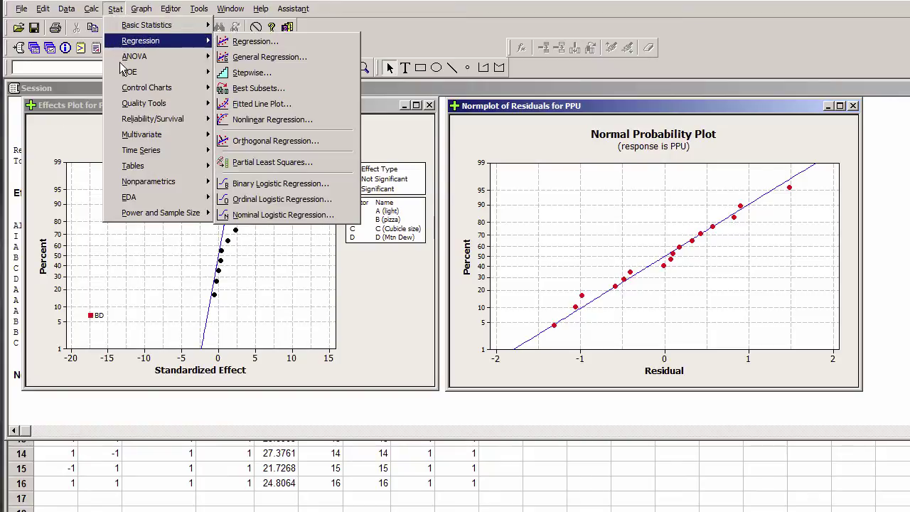
mouse_move(128, 72)
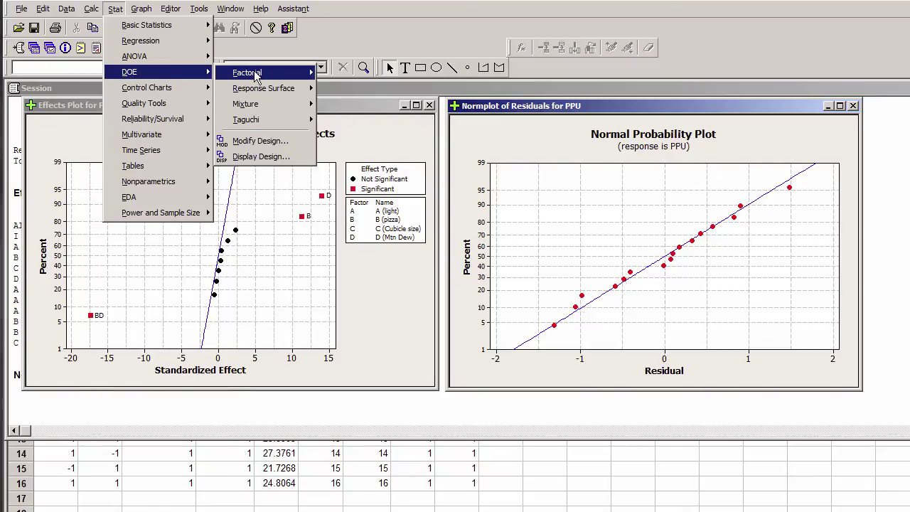
mouse_move(256, 76)
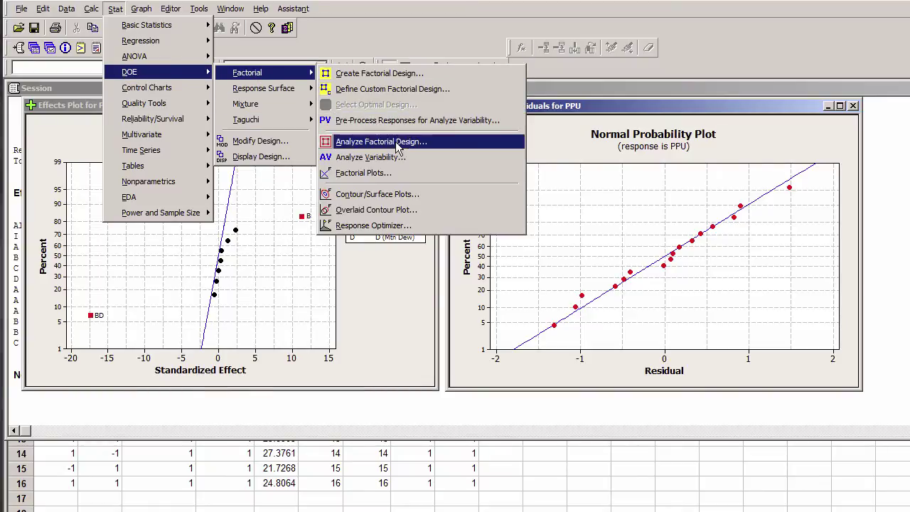
click(364, 174)
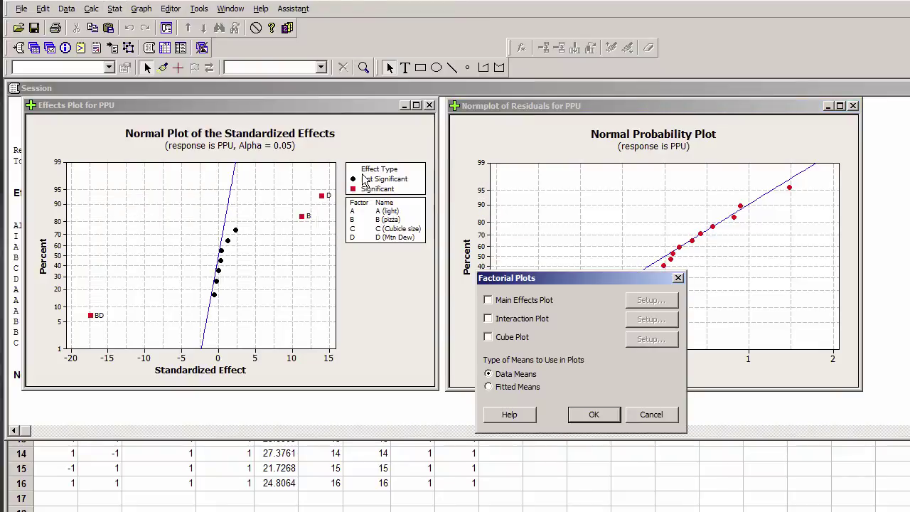
click(488, 319)
click(646, 321)
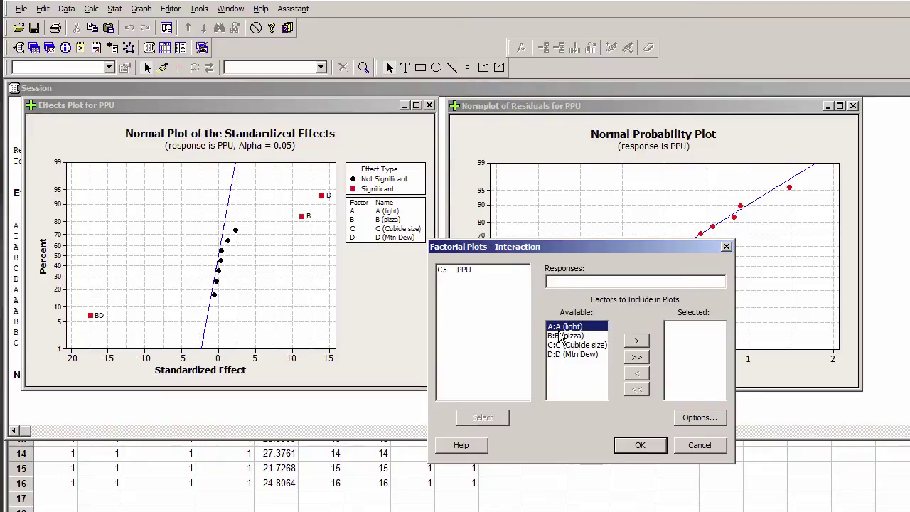
click(560, 335)
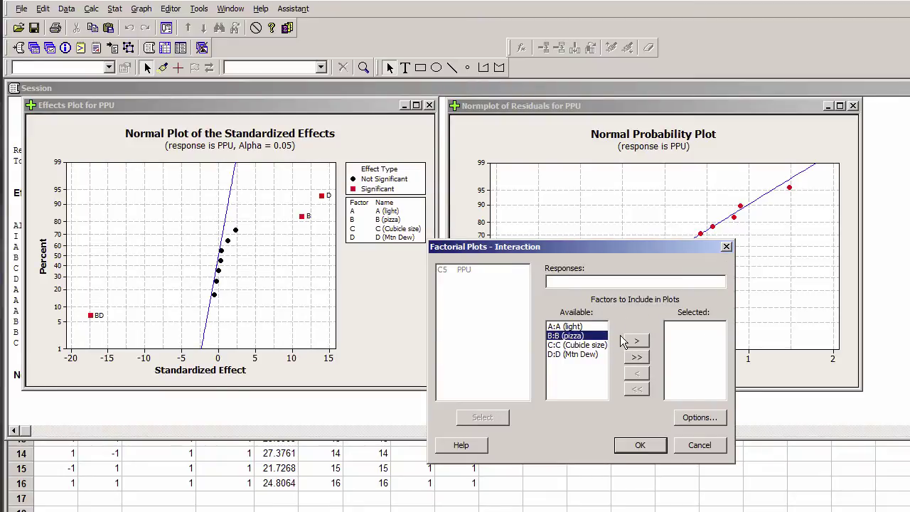
click(636, 342)
click(579, 344)
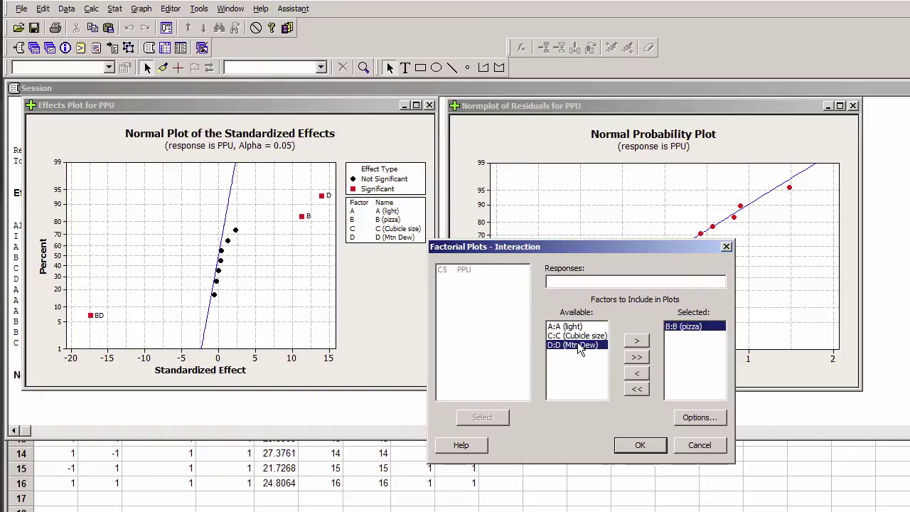
click(637, 341)
Step: Assign PPU as the response of the interaction plot and generate the plot
click(552, 282)
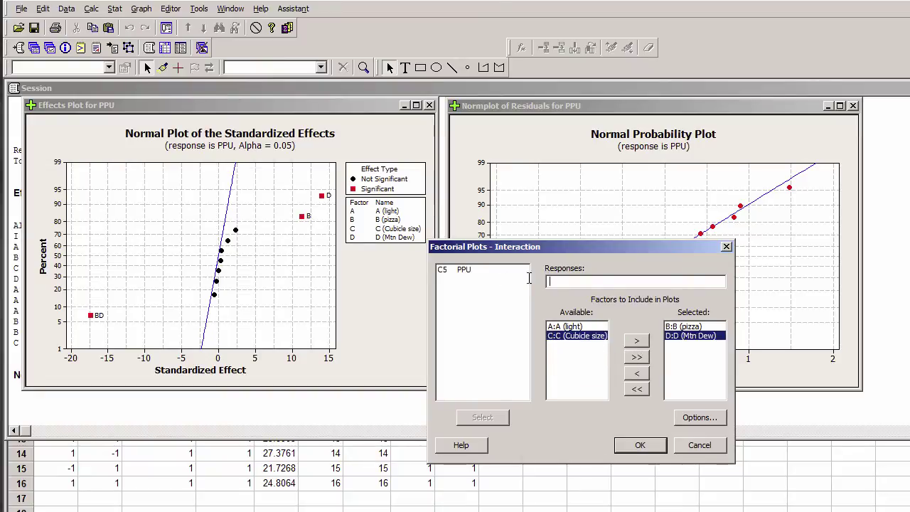
click(457, 271)
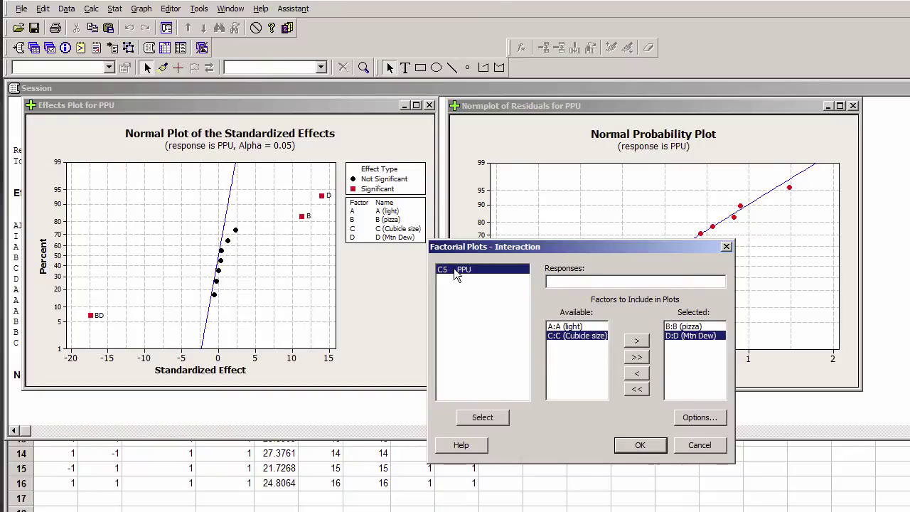
click(475, 418)
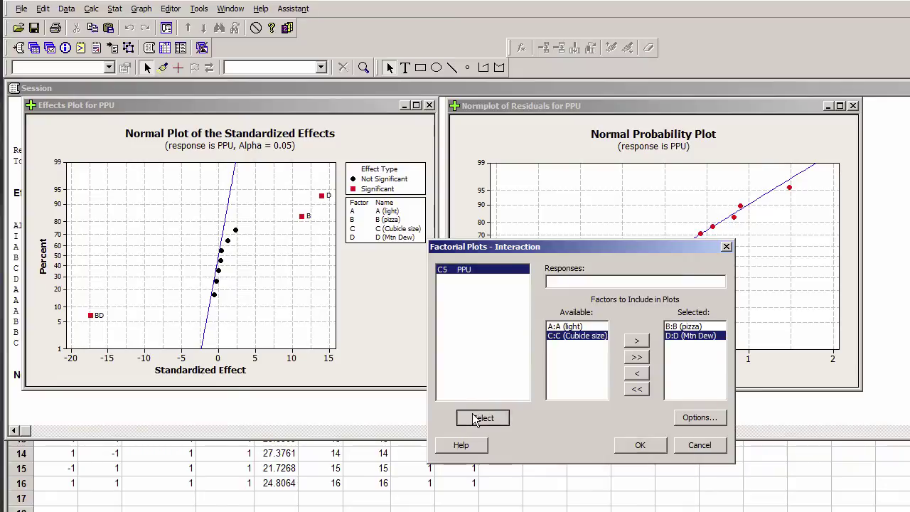
click(624, 444)
click(592, 418)
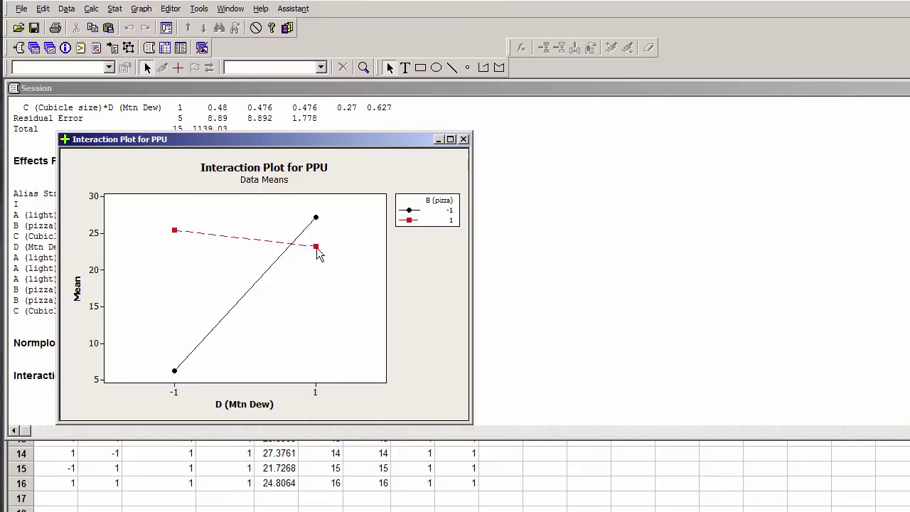
mouse_move(318, 254)
mouse_move(177, 239)
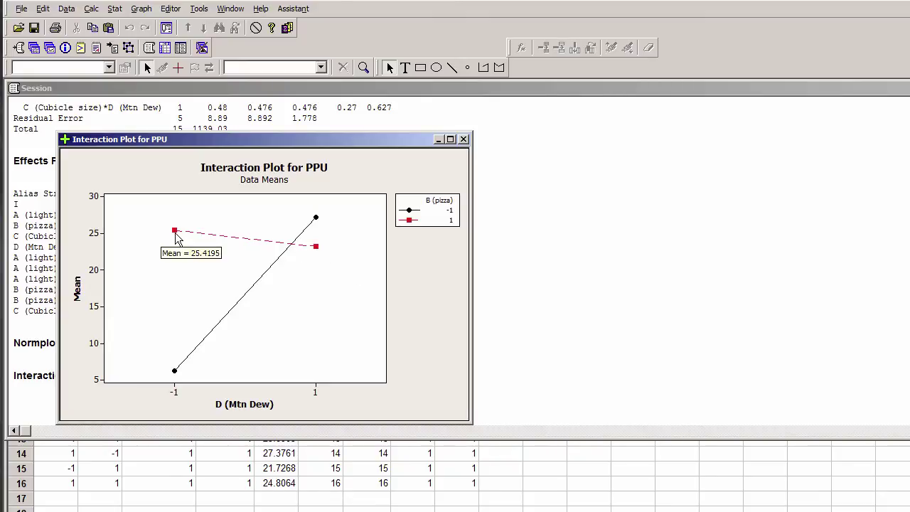